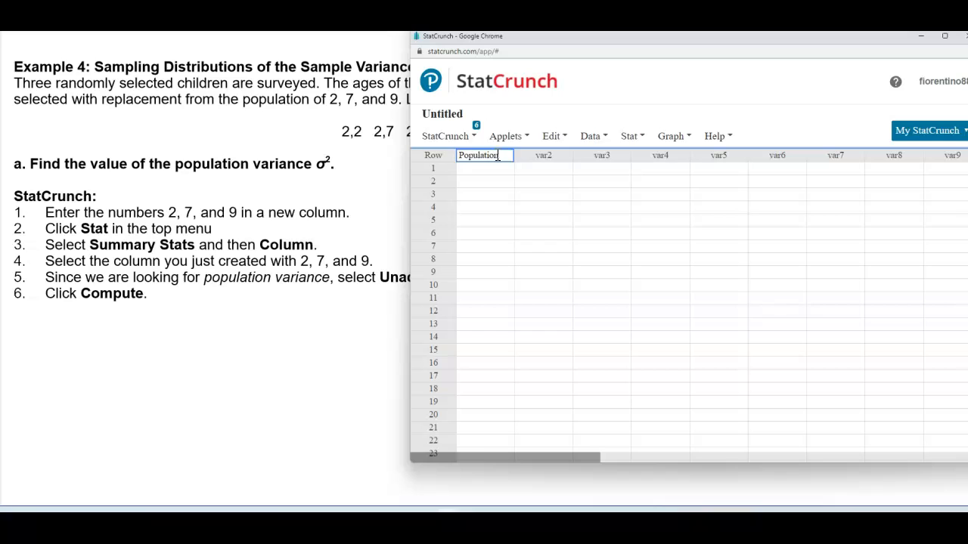
# Step: Enter the values 2, 7 and 9 in rows 1 to 3 of the Population column
pyautogui.click(475, 169)
pyautogui.write('2')
pyautogui.click(483, 187)
pyautogui.write('7')
pyautogui.click(483, 195)
pyautogui.write('9')
pyautogui.click(488, 233)
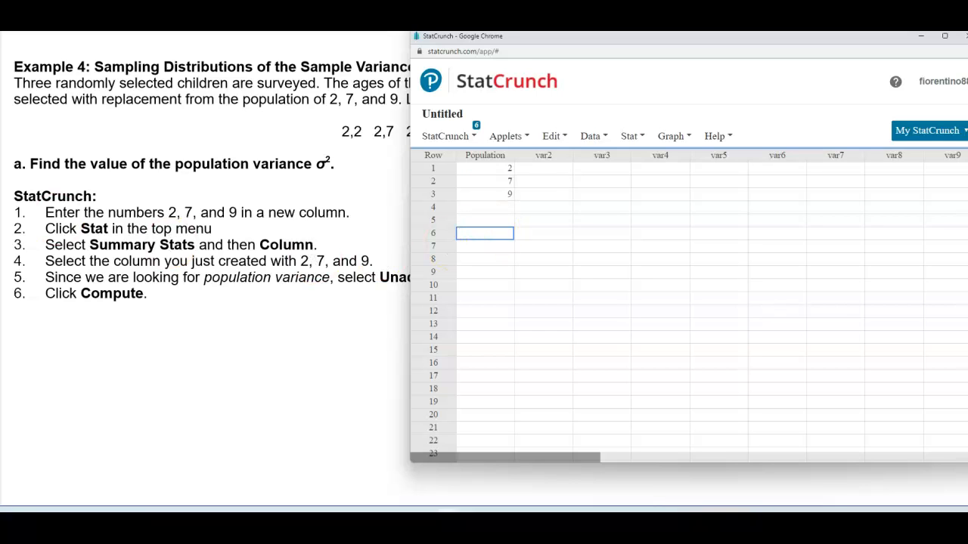
# Step: Compute column summary statistics for Population with only Unadj. variance as the statistic
pyautogui.click(647, 140)
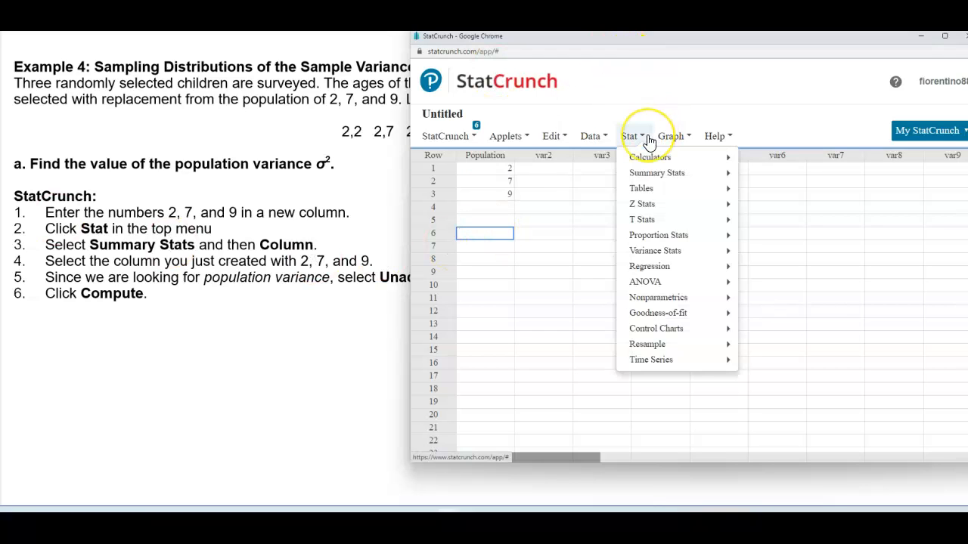
pyautogui.click(678, 182)
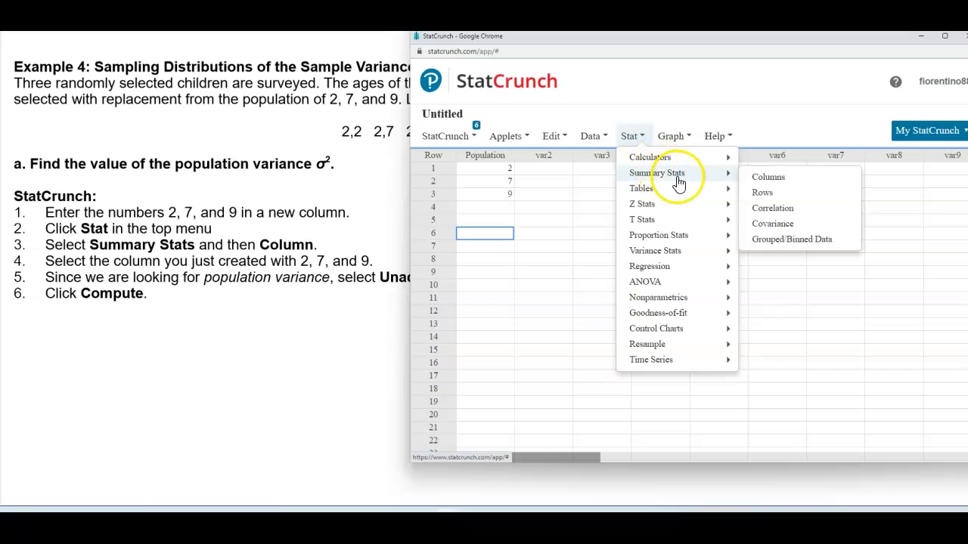
pyautogui.click(780, 184)
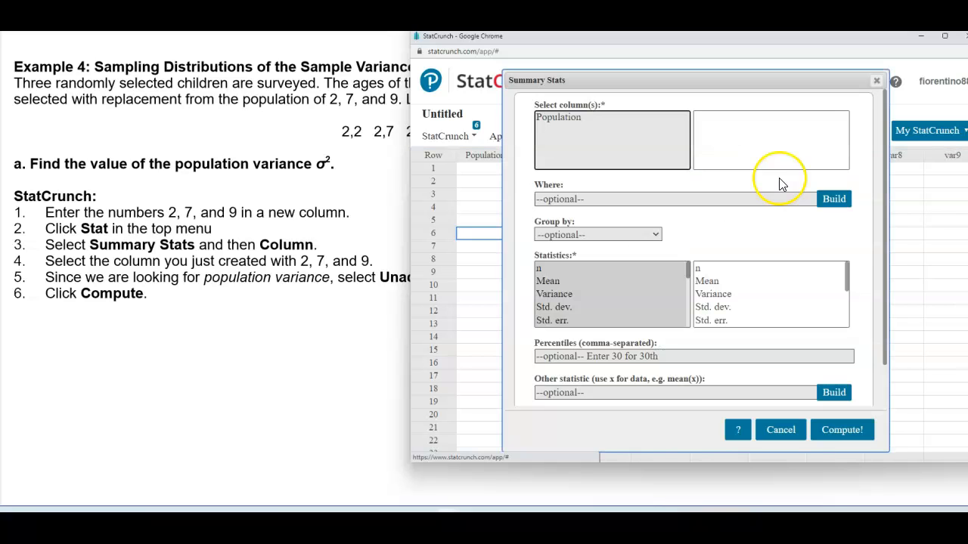
pyautogui.click(558, 120)
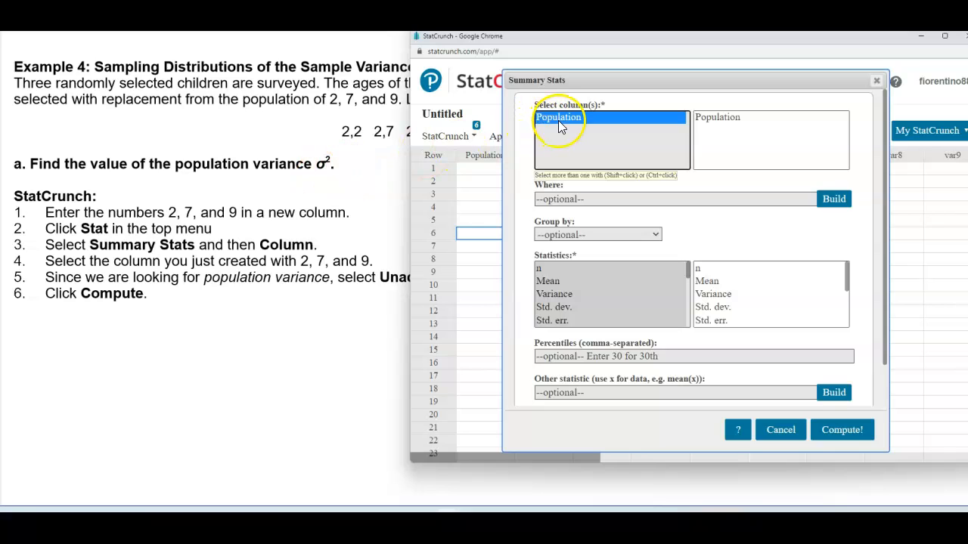
pyautogui.click(689, 267)
pyautogui.moveTo(689, 268); pyautogui.dragTo(681, 307)
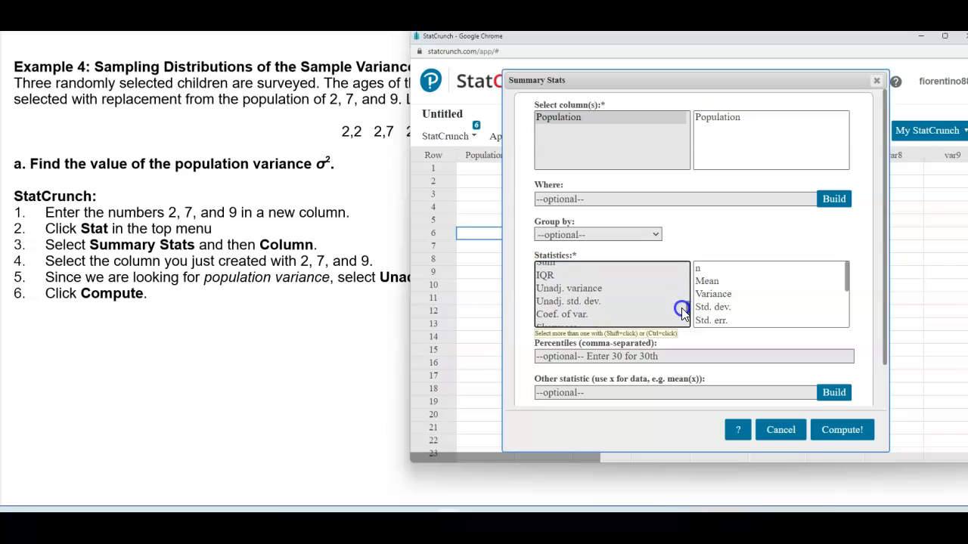
pyautogui.click(594, 293)
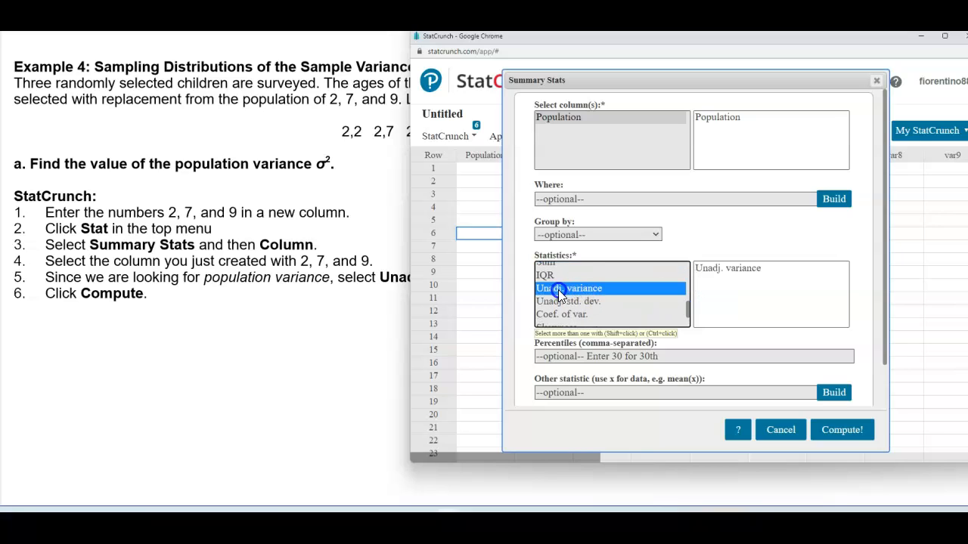
pyautogui.click(734, 306)
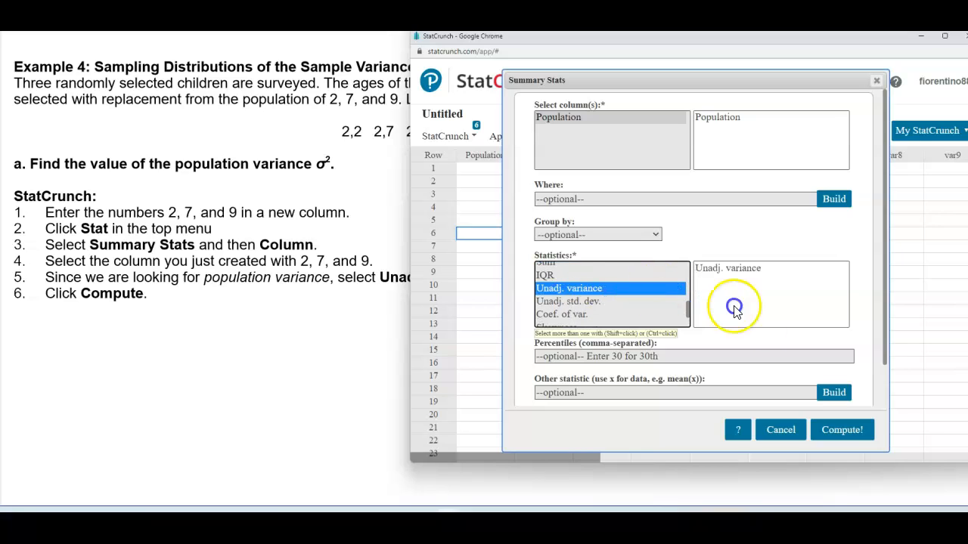
pyautogui.click(836, 428)
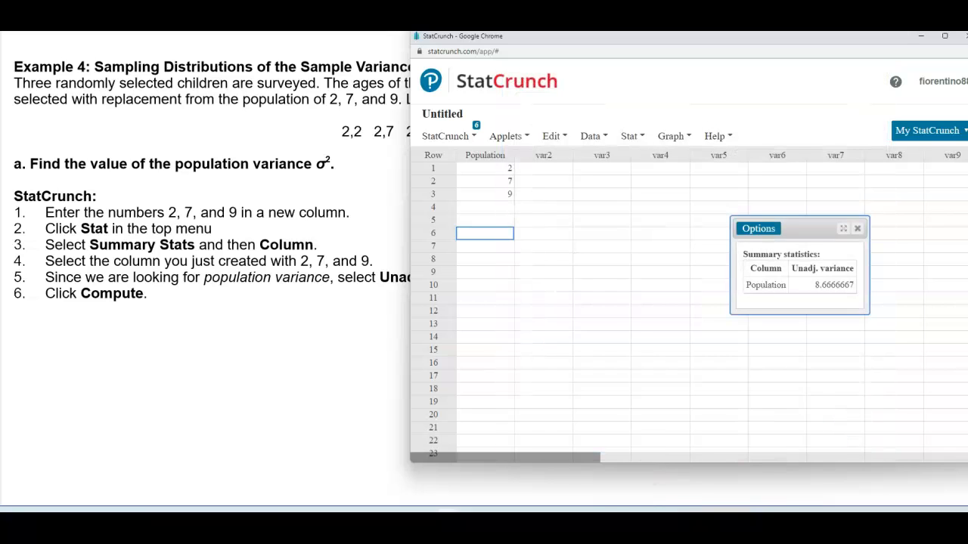
# Step: Capture the summary statistics result as an image and place it beside the part a instructions in the lesson notes
pyautogui.click(606, 511)
pyautogui.click(436, 253)
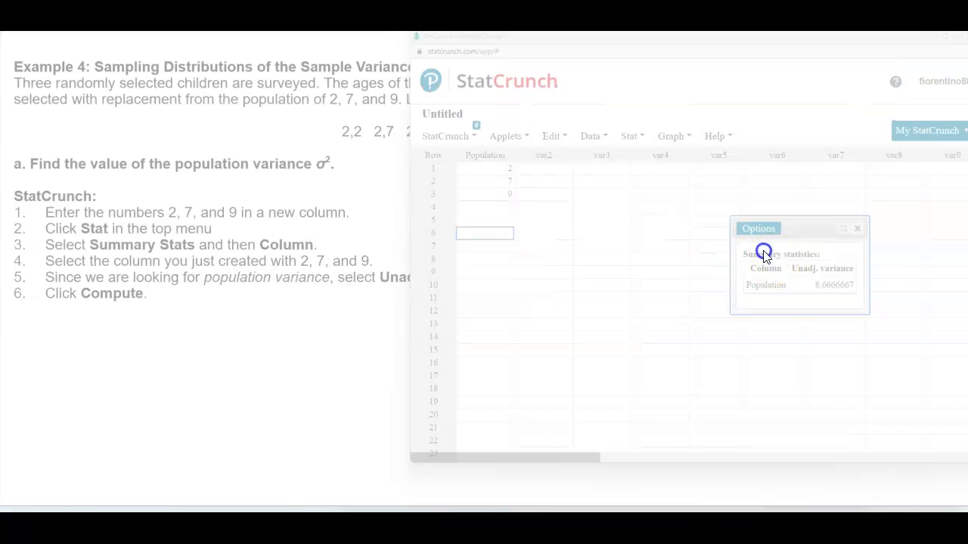
pyautogui.moveTo(739, 244); pyautogui.dragTo(864, 301)
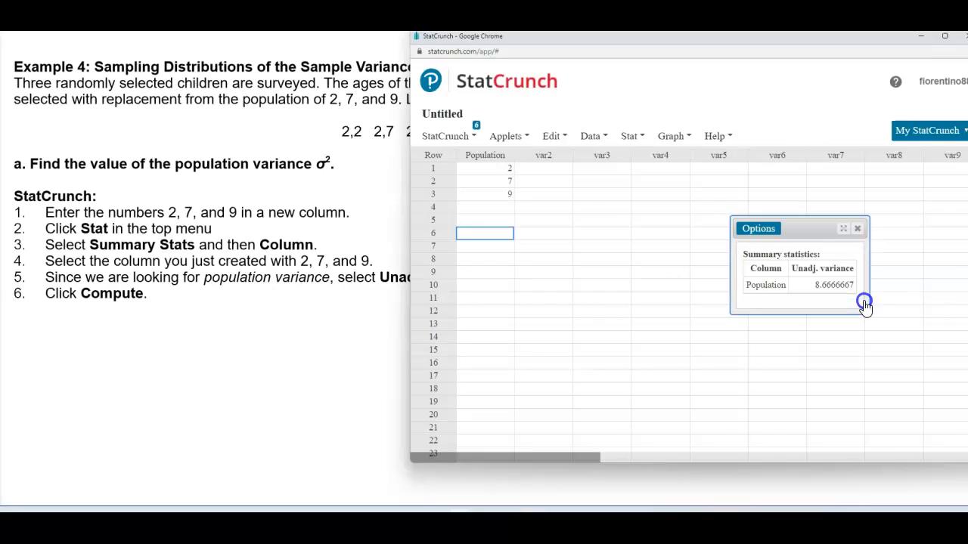
pyautogui.click(456, 282)
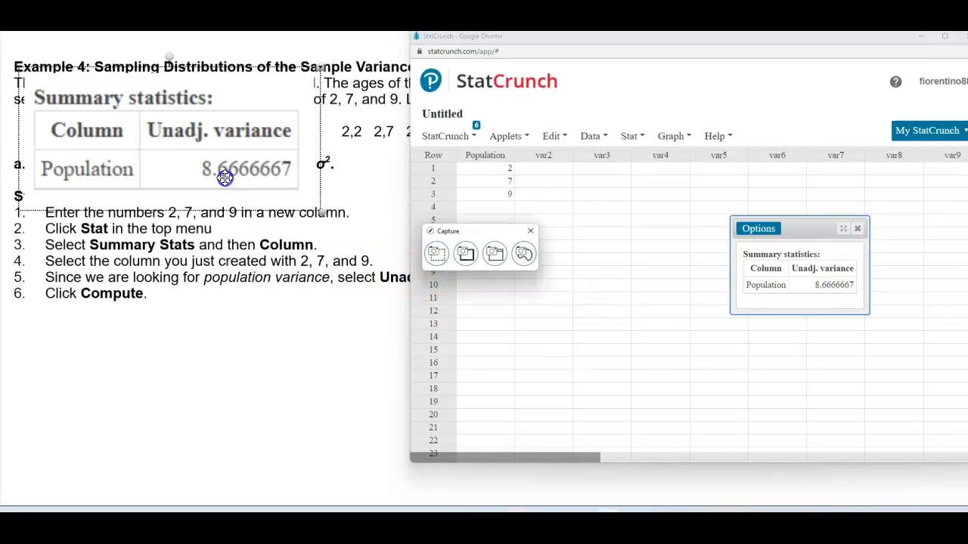
pyautogui.moveTo(363, 199); pyautogui.dragTo(780, 250)
# Step: Move the cover shape down in the lesson notes to reveal the population variance answer and the part b question
pyautogui.moveTo(481, 338); pyautogui.dragTo(485, 394)
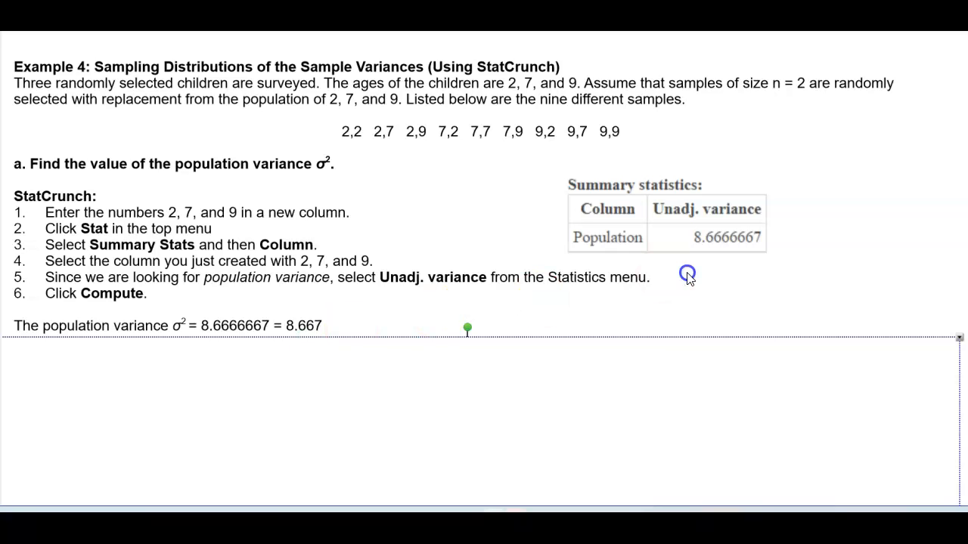
pyautogui.scroll(-1, 687, 277)
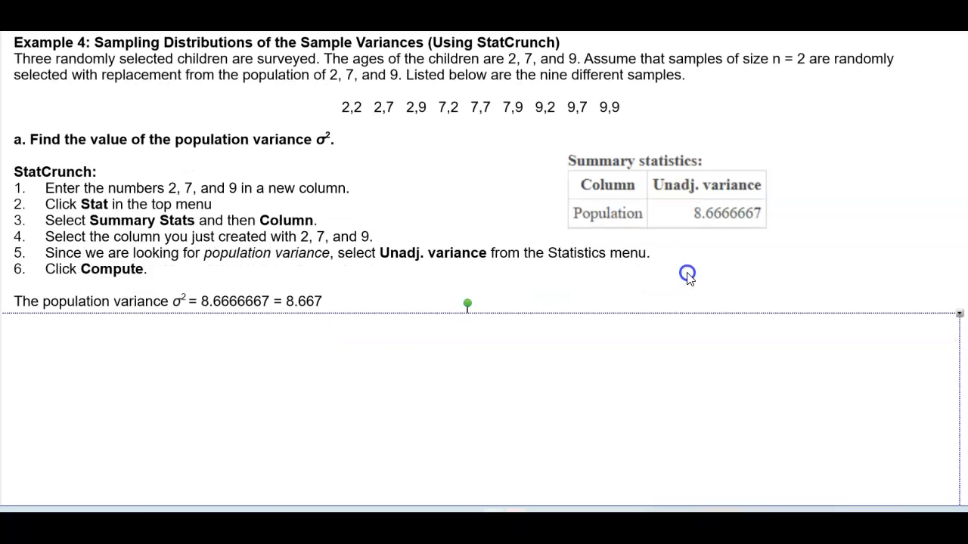
pyautogui.moveTo(499, 315); pyautogui.dragTo(486, 382)
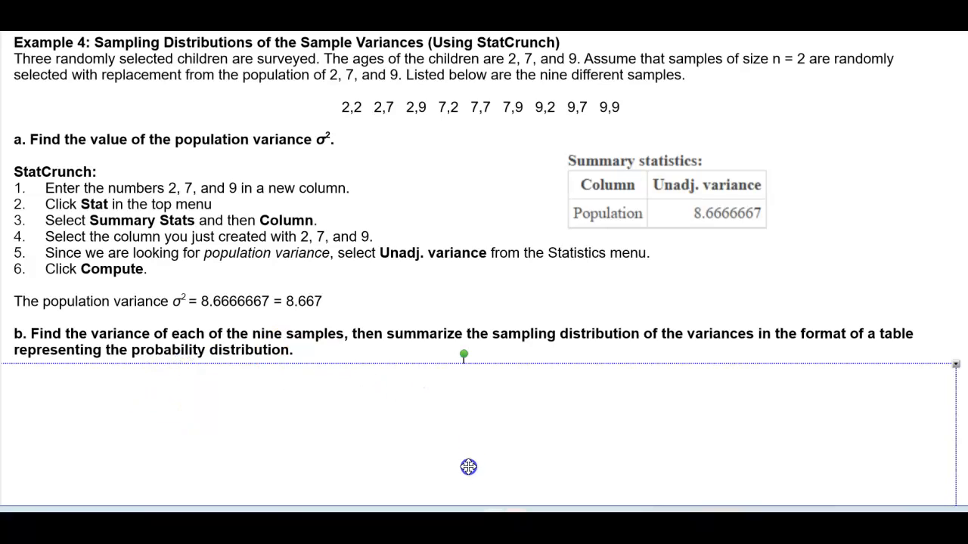
# Step: Switch to StatCrunch, close the summary statistics result and move the window below the list of nine samples
pyautogui.moveTo(448, 517)
pyautogui.click(516, 475)
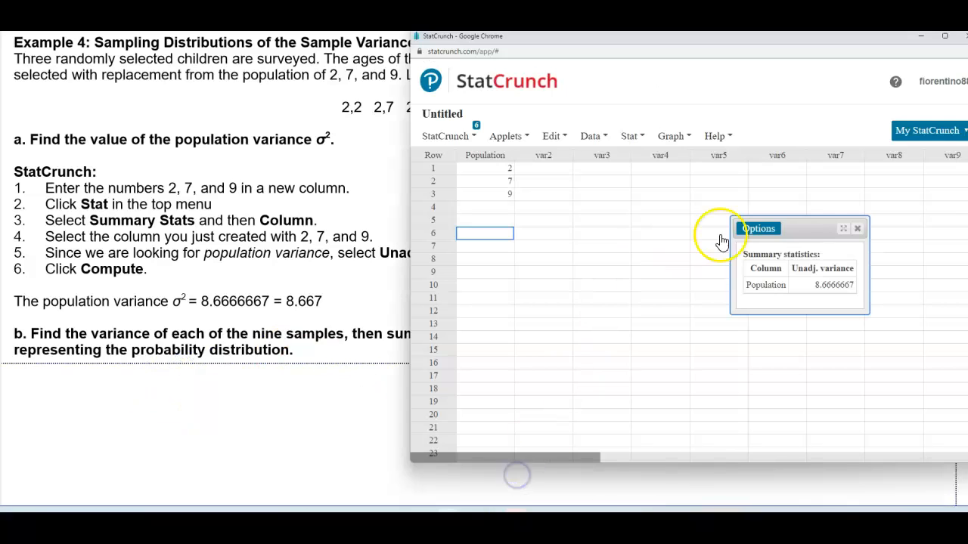
pyautogui.click(861, 231)
pyautogui.moveTo(696, 38); pyautogui.dragTo(500, 146)
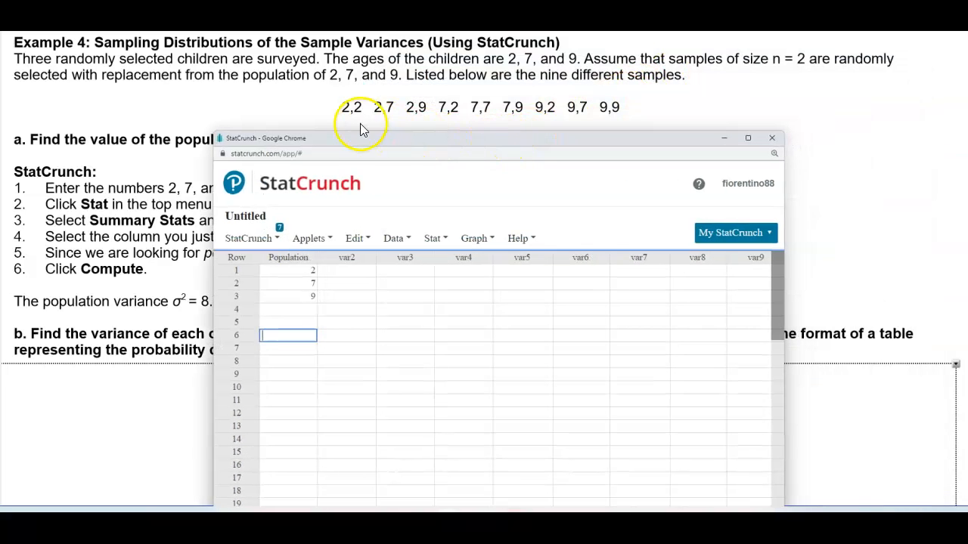
# Step: Rename the columns var2 and var3 as x1 and x2
pyautogui.click(349, 258)
pyautogui.write('x1')
pyautogui.click(410, 260)
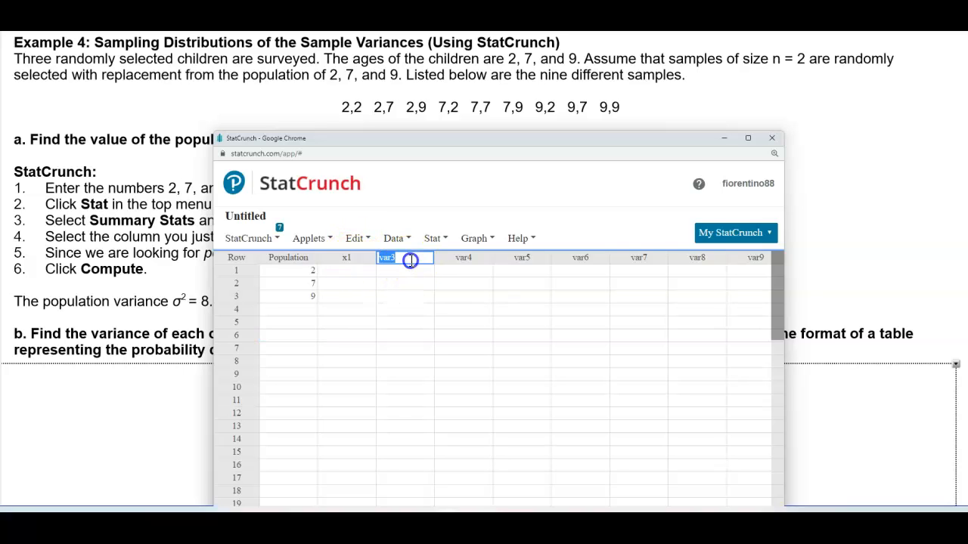
pyautogui.write('x2')
# Step: Enter the samples 2,2, 2,7 and 2,9 in rows 1 to 3 of columns x1 and x2
pyautogui.click(364, 269)
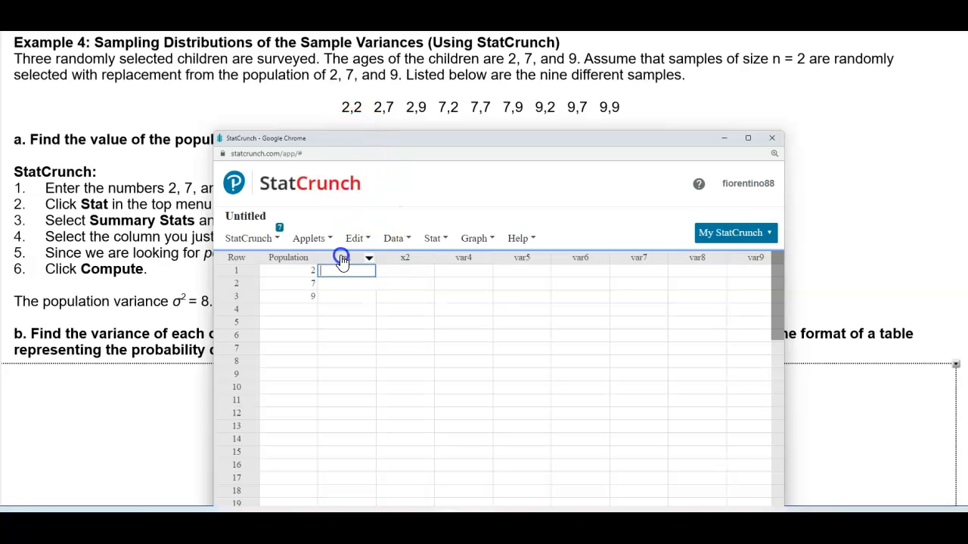
pyautogui.write('2')
pyautogui.click(409, 271)
pyautogui.write('2')
pyautogui.click(348, 283)
pyautogui.click(407, 291)
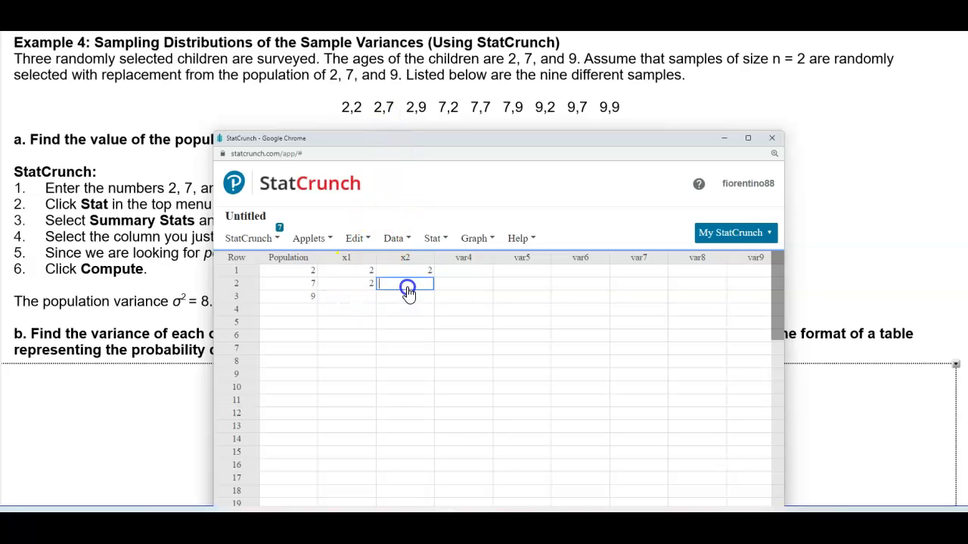
pyautogui.click(363, 298)
pyautogui.write('2')
pyautogui.click(427, 296)
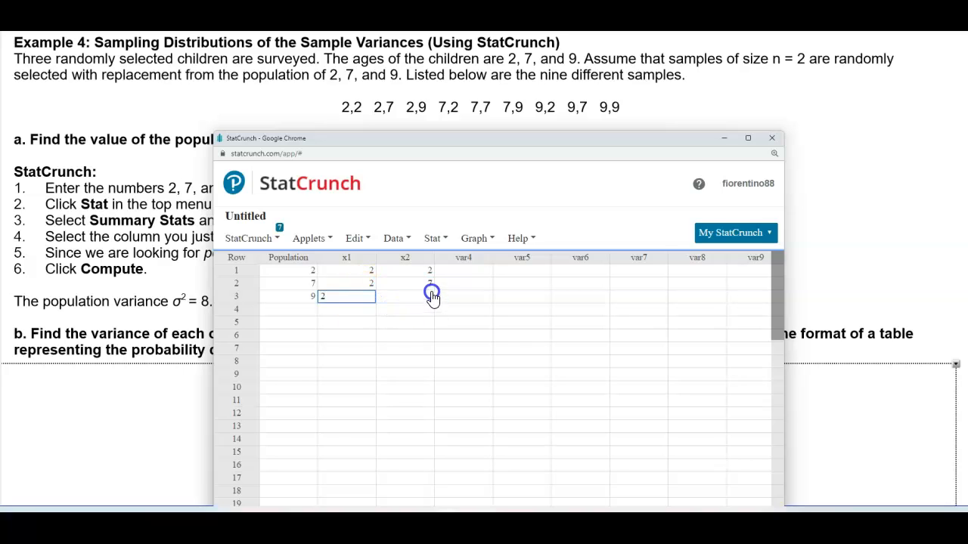
pyautogui.write('9')
pyautogui.click(371, 287)
# Step: Enter the samples 7,2, 7,7 and 7,9 in rows 4 to 6 of columns x1 and x2
pyautogui.click(362, 308)
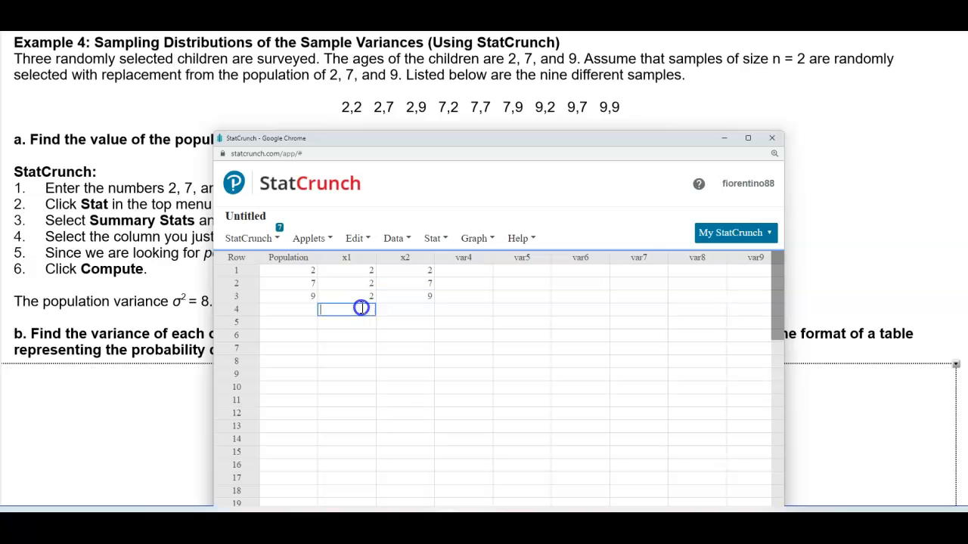
pyautogui.click(426, 310)
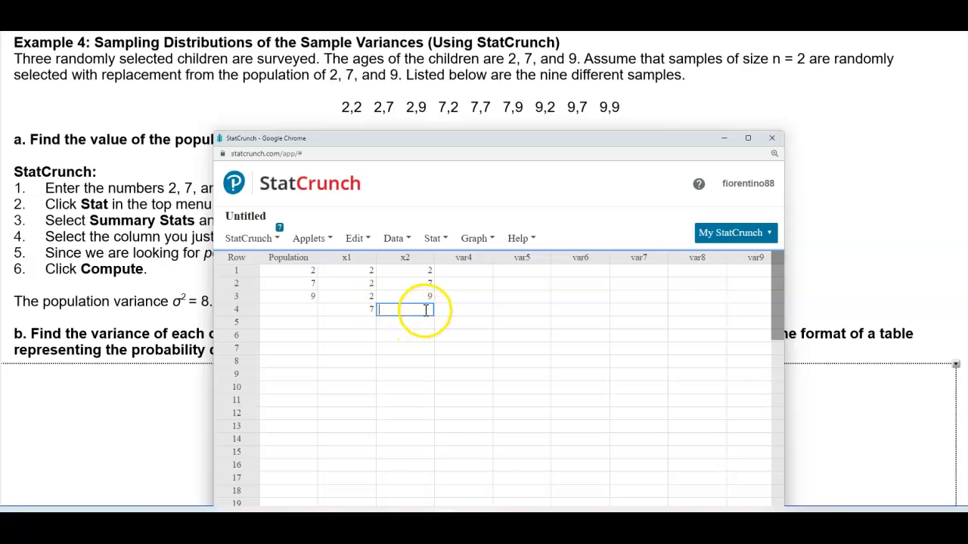
pyautogui.write('2')
pyautogui.click(369, 325)
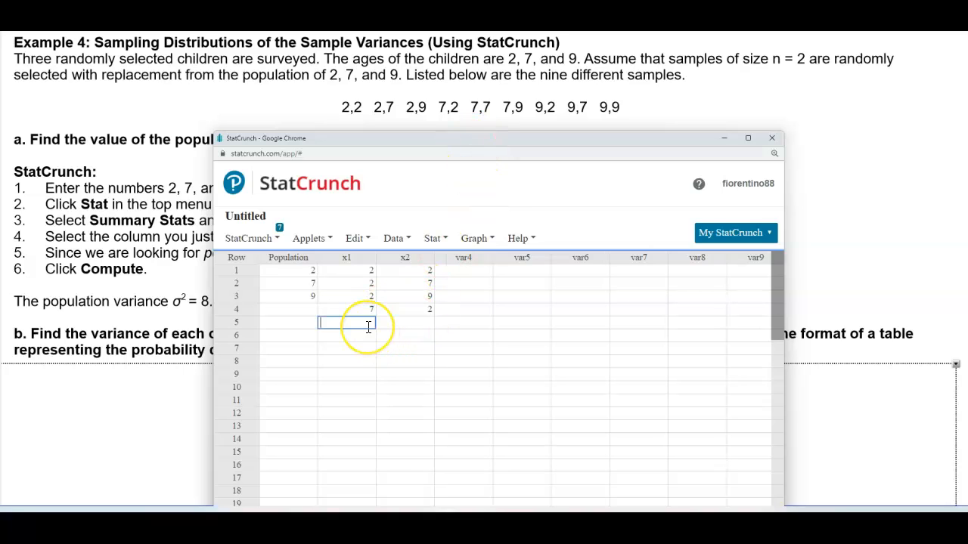
pyautogui.write('7')
pyautogui.click(396, 325)
pyautogui.write('7')
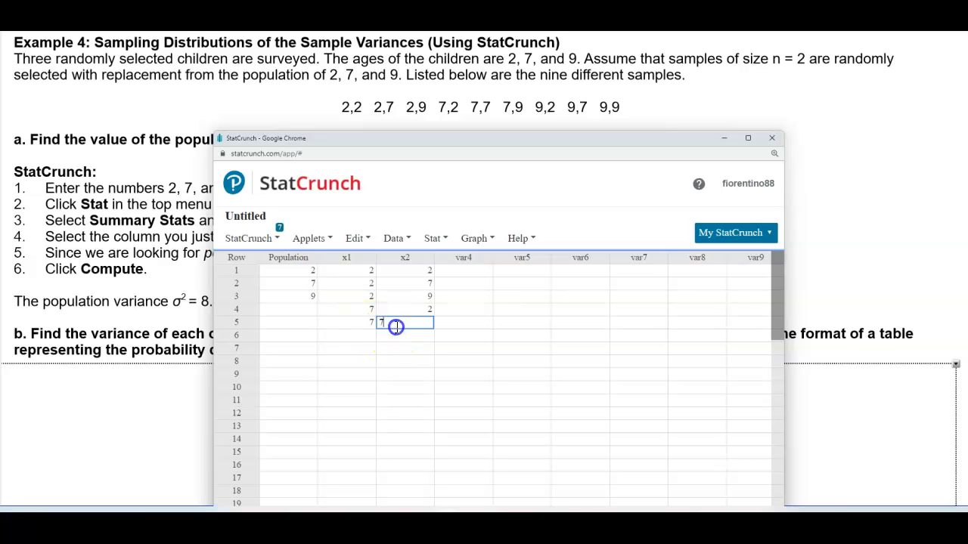
pyautogui.click(352, 335)
pyautogui.write('7')
pyautogui.click(405, 338)
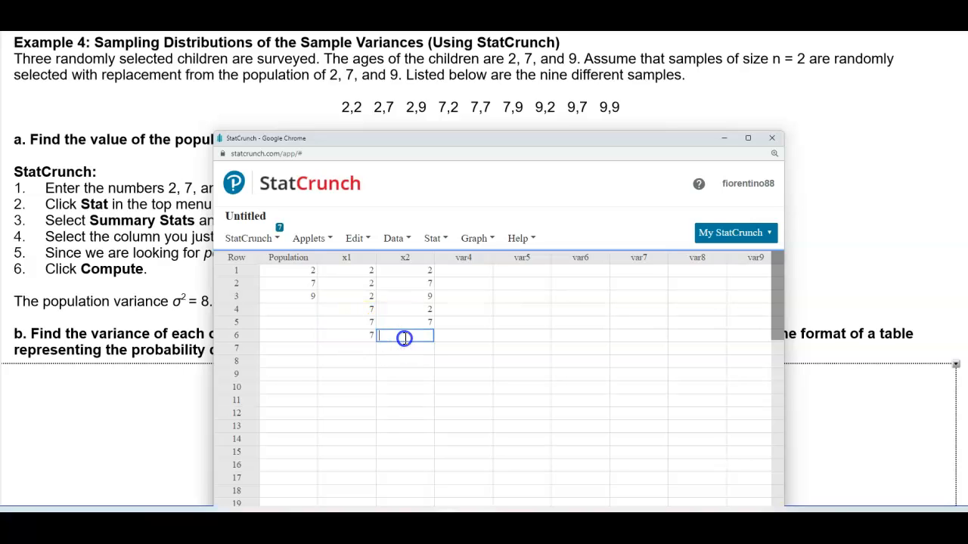
pyautogui.write('9')
# Step: Enter the samples 9,2, 9,7 and 9,9 in rows 7 to 9 of columns x1 and x2
pyautogui.click(361, 348)
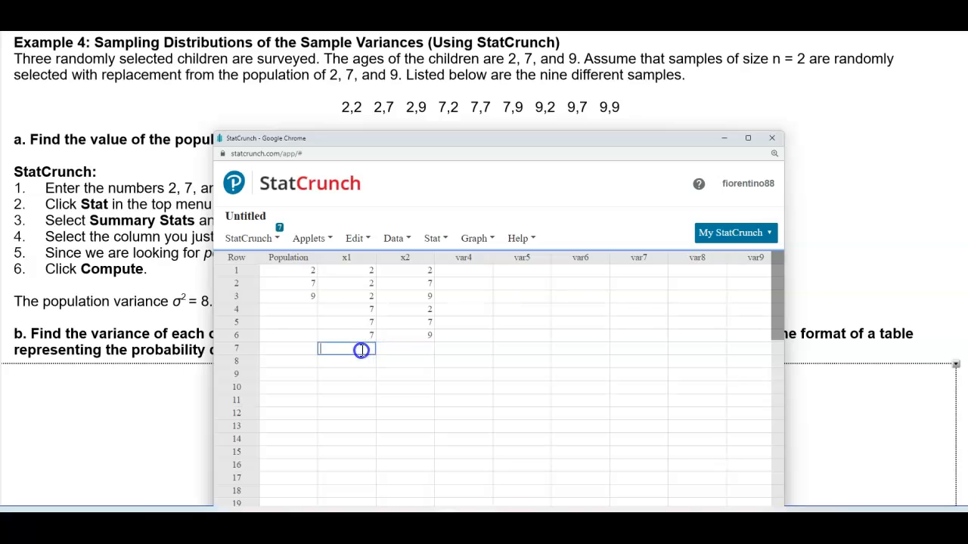
pyautogui.write('9')
pyautogui.click(404, 348)
pyautogui.write('2')
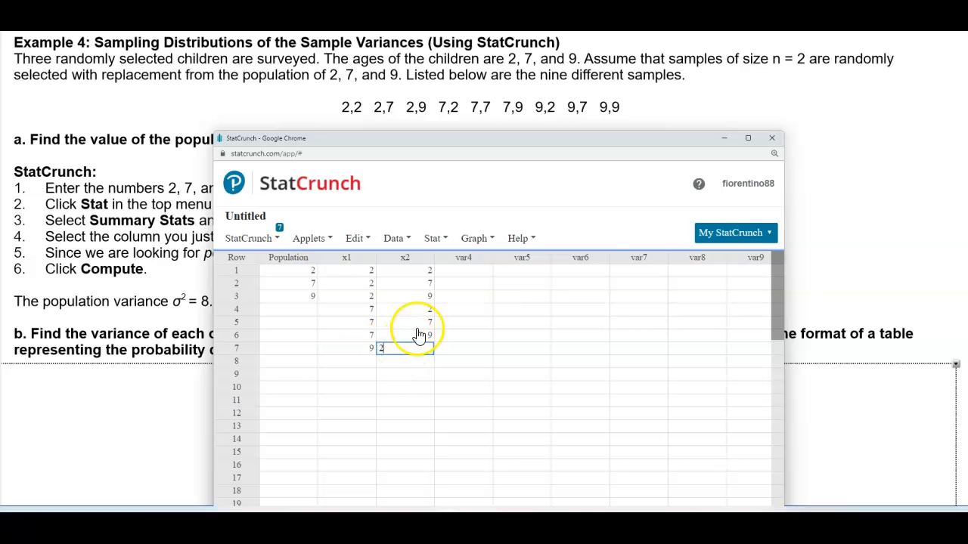
pyautogui.click(376, 364)
pyautogui.write('0')
pyautogui.click(411, 360)
pyautogui.write('7')
pyautogui.click(355, 374)
pyautogui.click(363, 363)
pyautogui.write('9')
pyautogui.click(355, 375)
pyautogui.write('9')
pyautogui.click(402, 376)
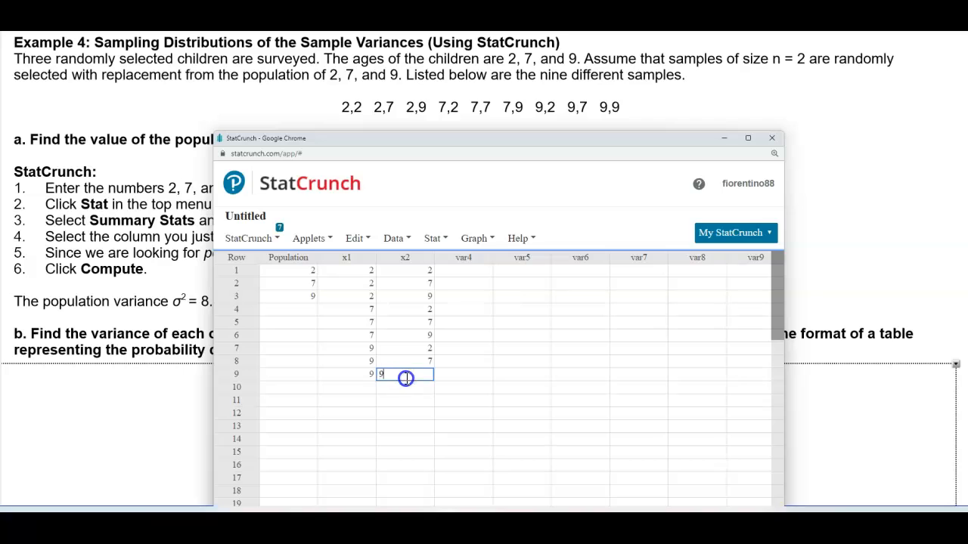
pyautogui.click(412, 395)
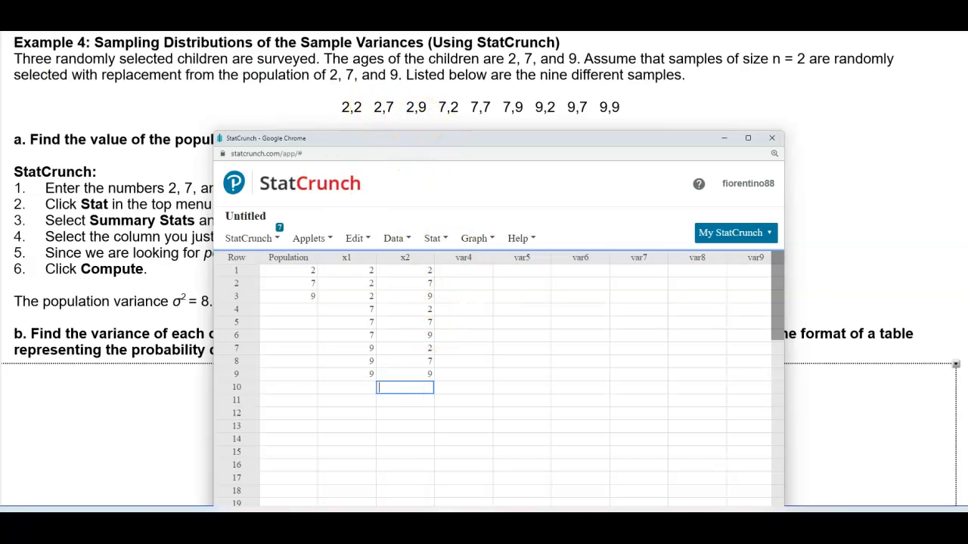
# Step: Return to the lesson notes and move the cover shape down to reveal the part b StatCrunch instructions up to step 5
pyautogui.click(238, 389)
pyautogui.moveTo(238, 391); pyautogui.dragTo(254, 423)
pyautogui.scroll(-1, 244, 446)
pyautogui.scroll(-1, 254, 423)
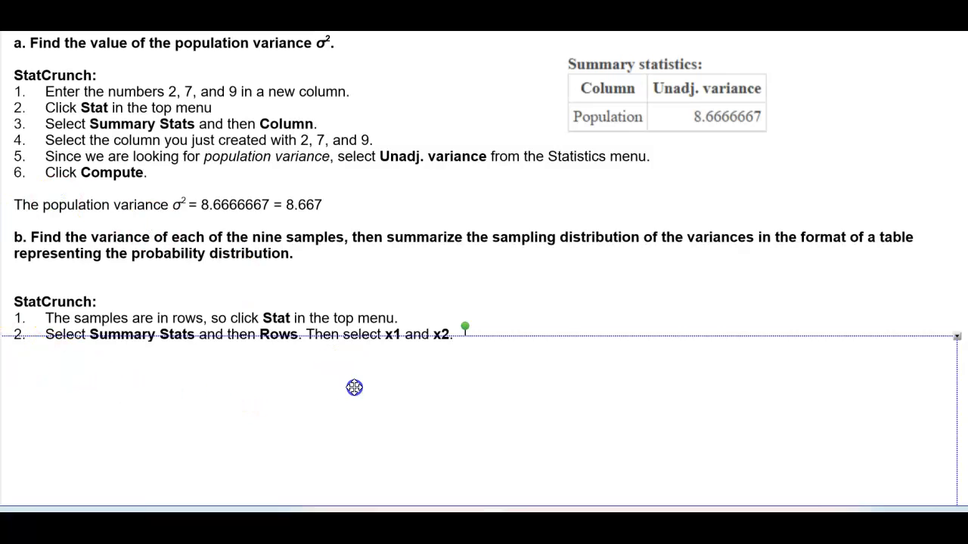
pyautogui.moveTo(365, 378); pyautogui.dragTo(364, 416)
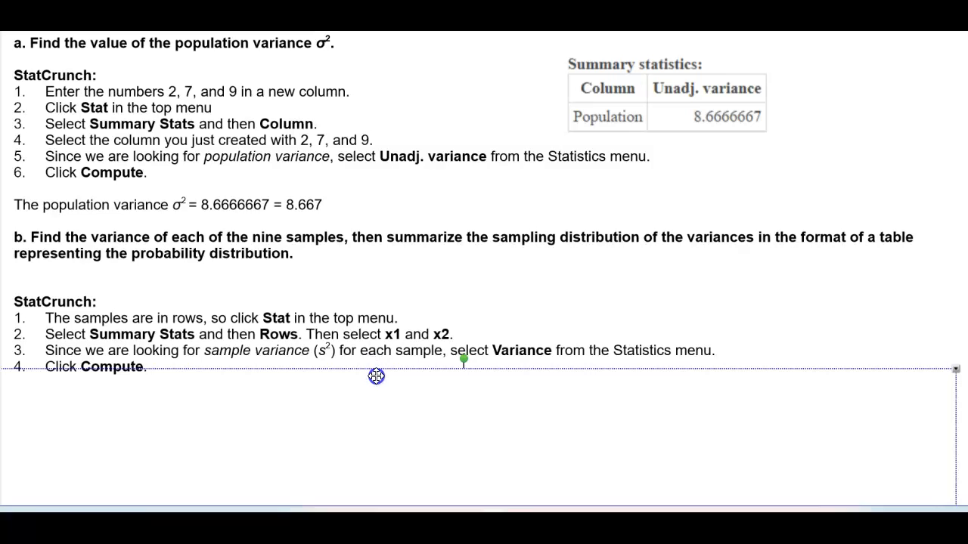
pyautogui.moveTo(379, 387); pyautogui.dragTo(380, 396)
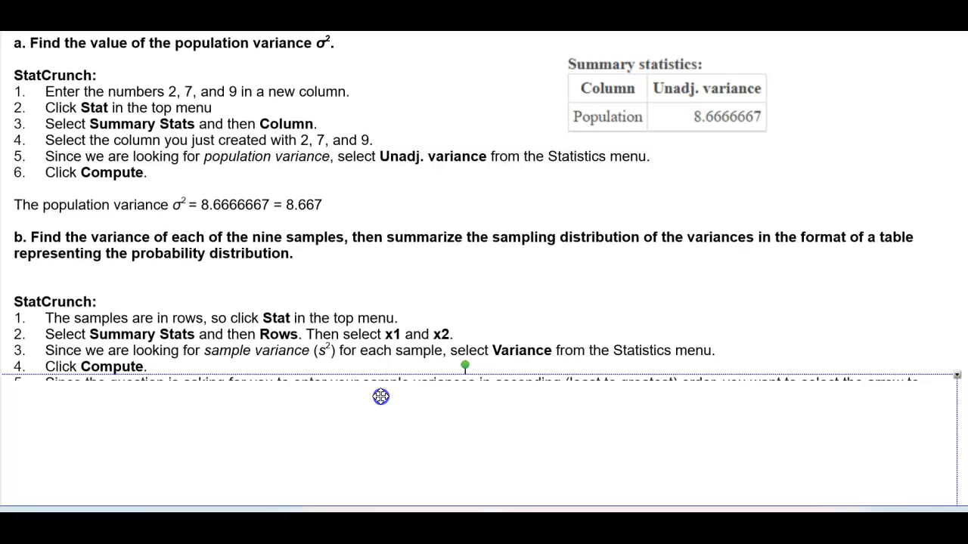
pyautogui.moveTo(380, 397); pyautogui.dragTo(377, 410)
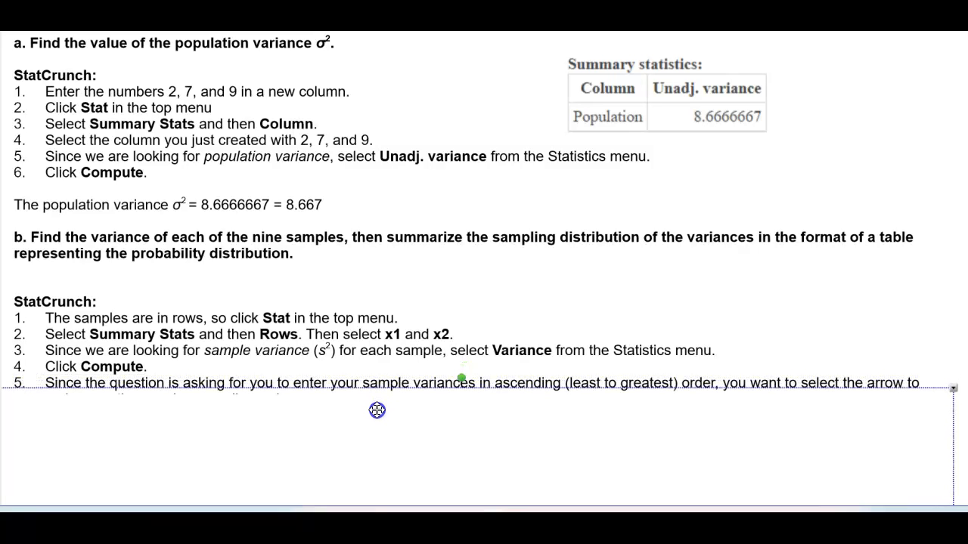
# Step: Switch to StatCrunch, compute row summary statistics of columns x1 and x2 with only Variance, and move the results window up beside the data
pyautogui.moveTo(446, 526)
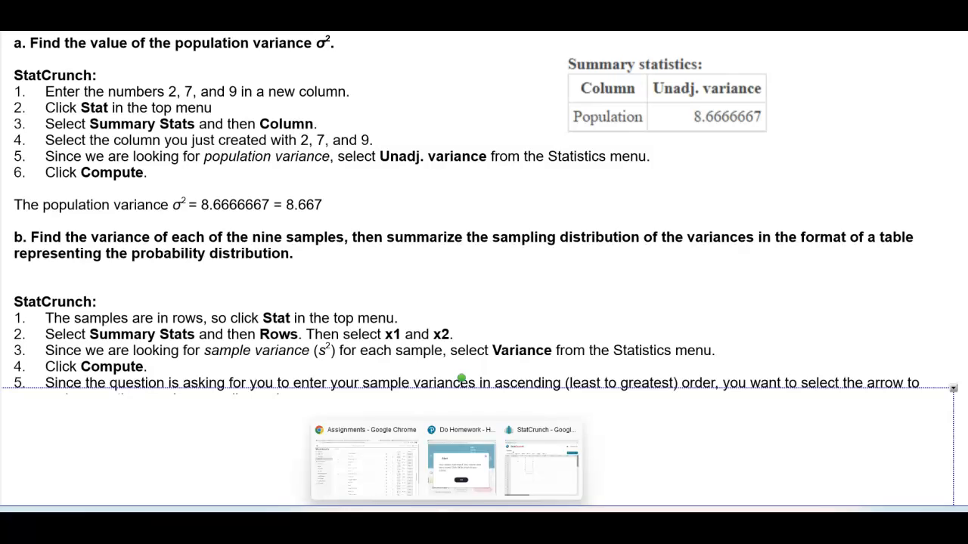
pyautogui.click(525, 477)
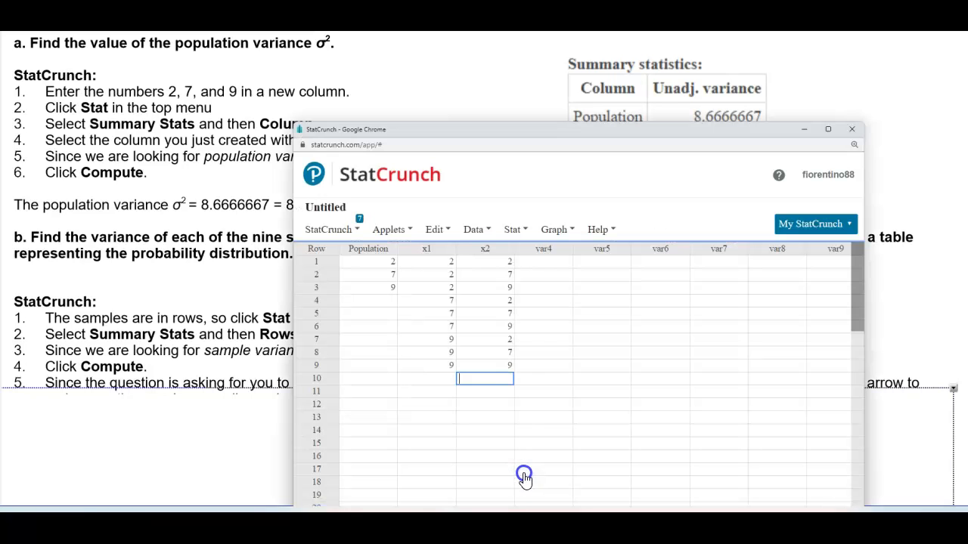
pyautogui.click(523, 230)
pyautogui.moveTo(540, 267)
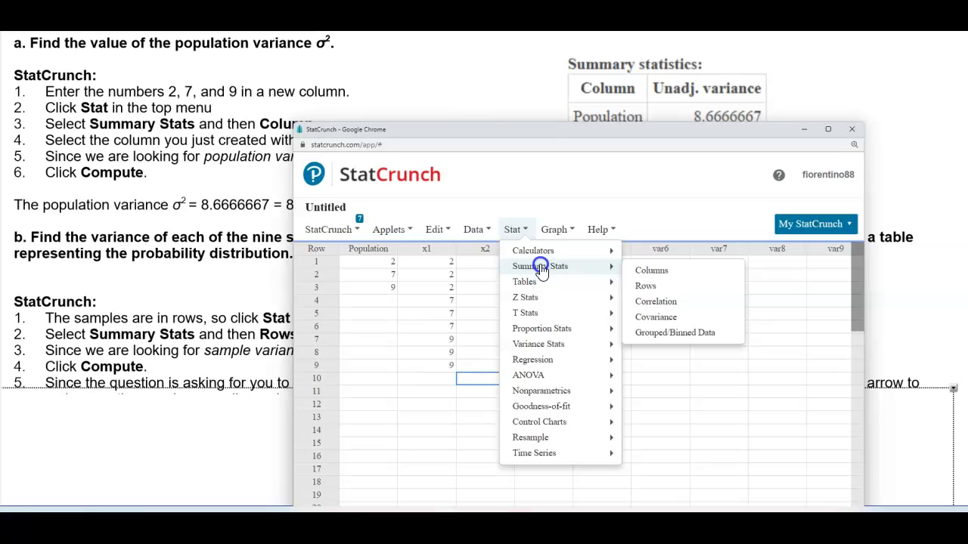
pyautogui.click(646, 287)
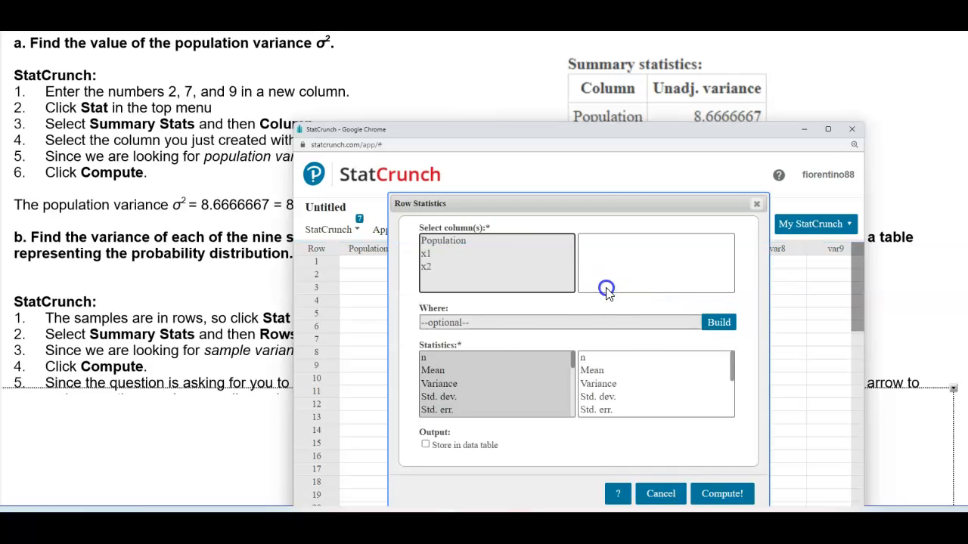
pyautogui.click(439, 258)
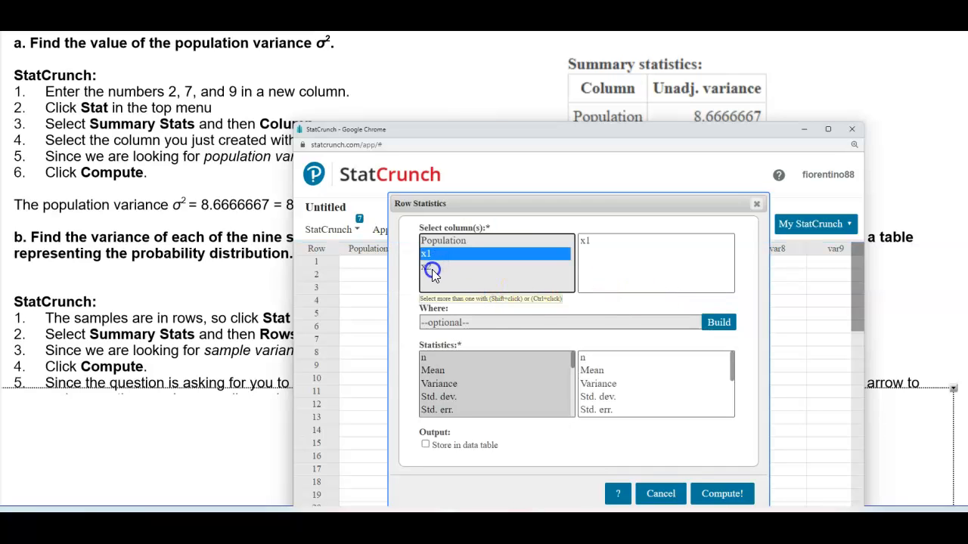
pyautogui.keyDown('shift'); pyautogui.click(429, 269); pyautogui.keyUp('shift')
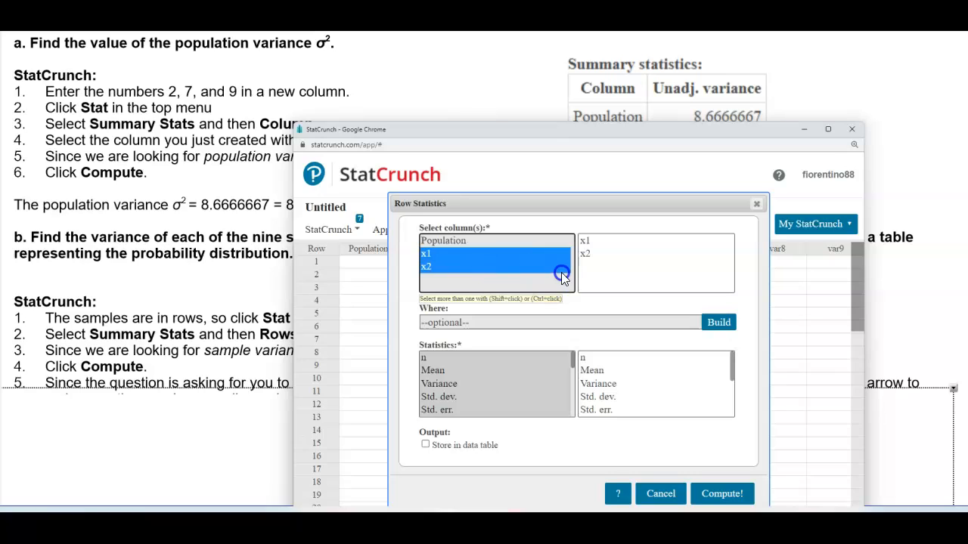
pyautogui.click(442, 386)
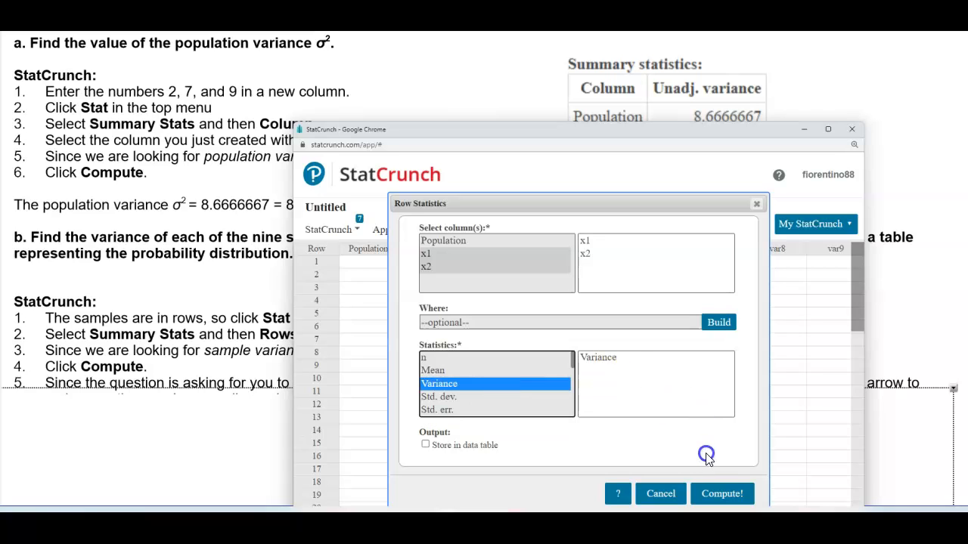
pyautogui.click(720, 494)
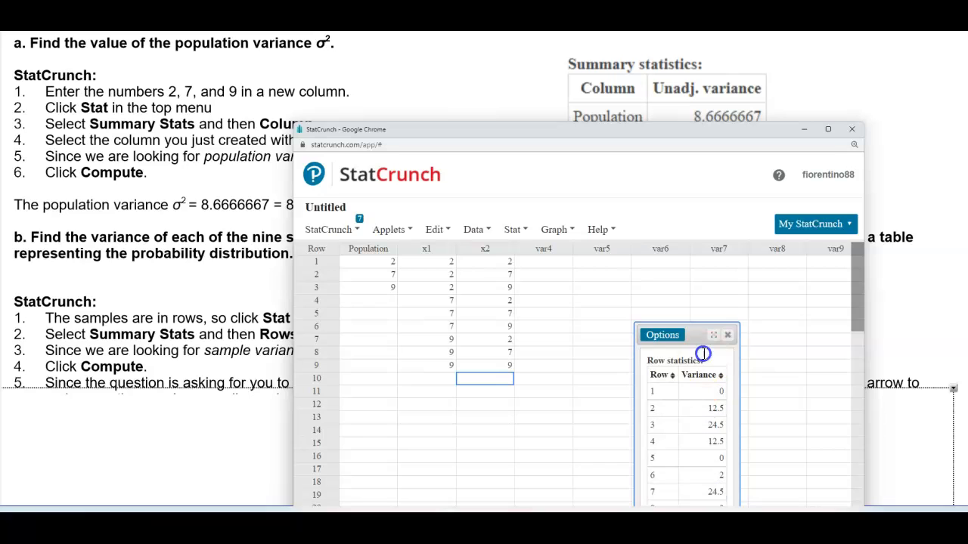
pyautogui.moveTo(697, 338); pyautogui.dragTo(621, 242)
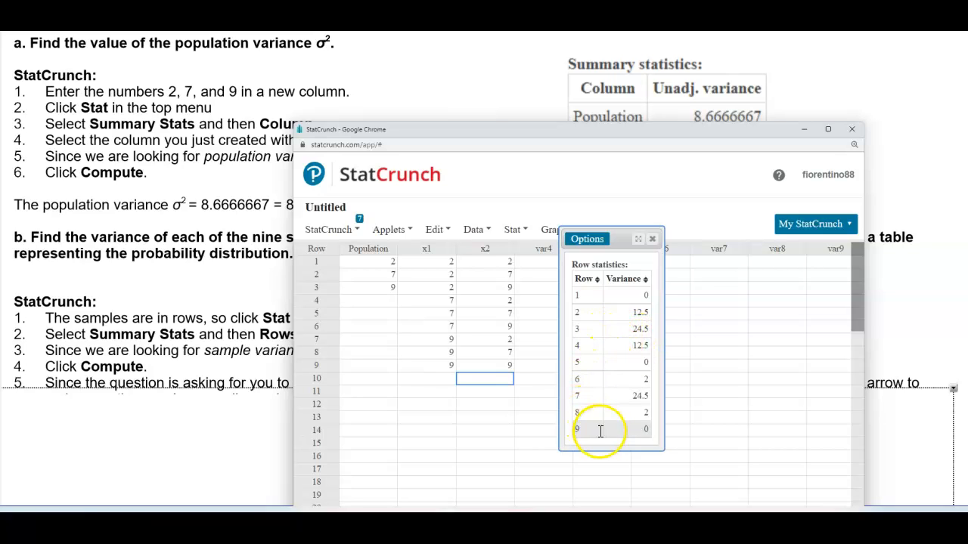
# Step: Return to the lesson notes and move the covers away to reveal part b step 6, the blank probability table and the unsorted row statistics
pyautogui.click(246, 419)
pyautogui.scroll(-2, 261, 446)
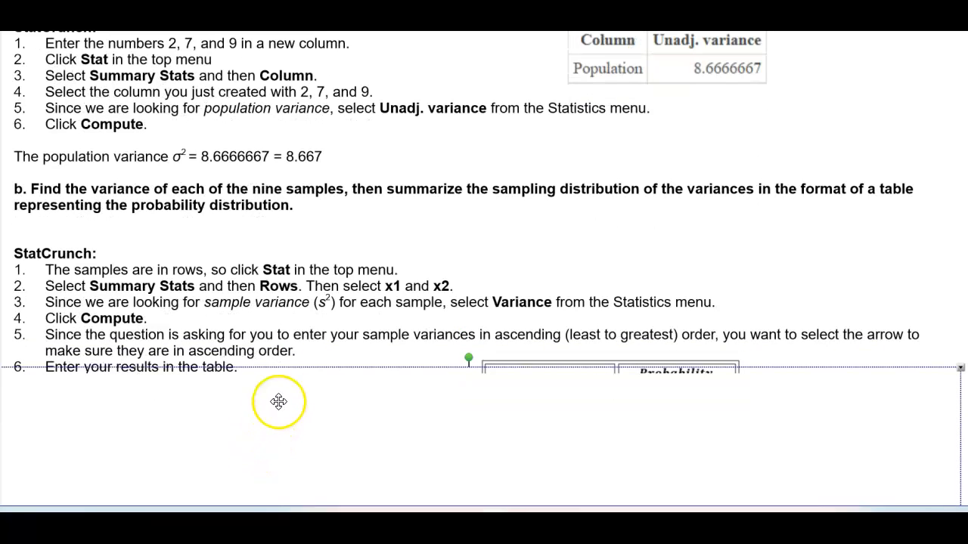
pyautogui.scroll(-1, 290, 437)
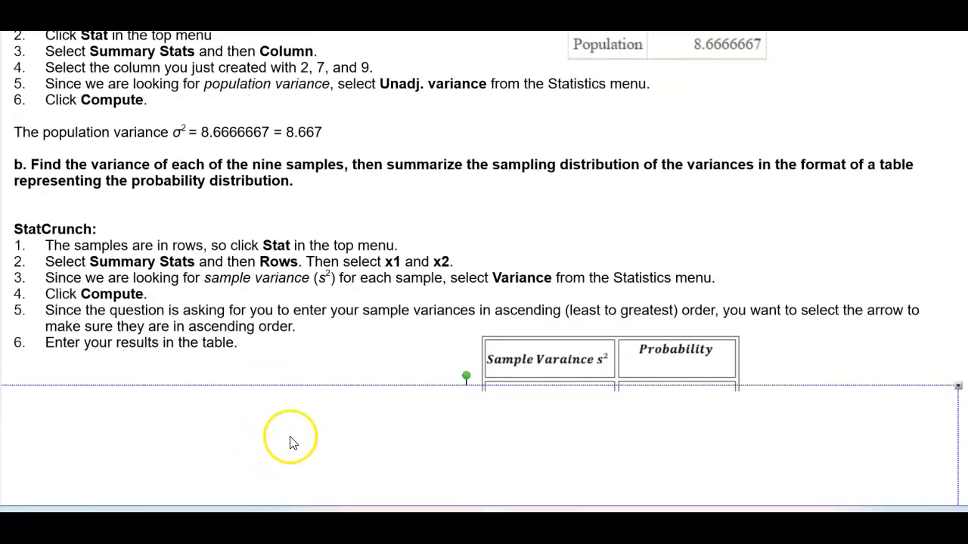
pyautogui.scroll(-1, 294, 443)
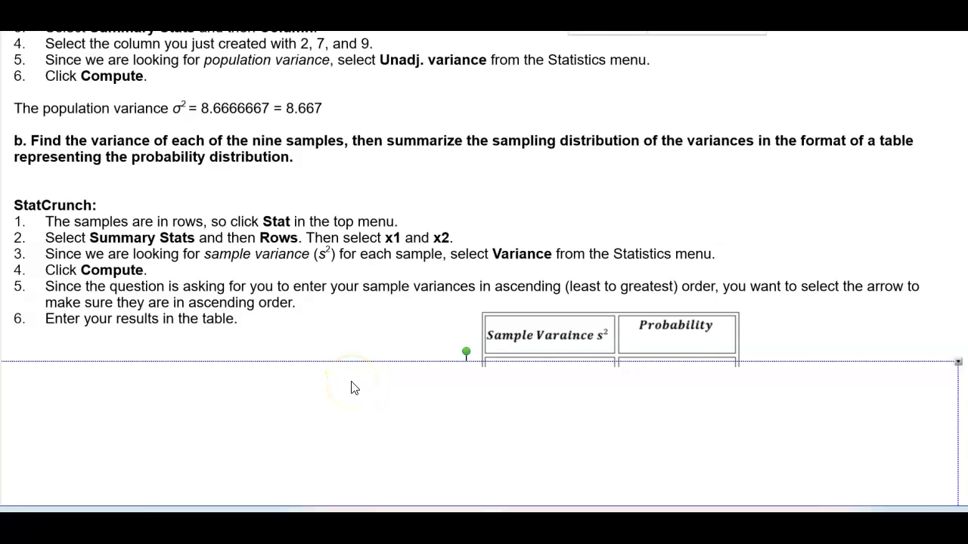
pyautogui.scroll(-2, 351, 385)
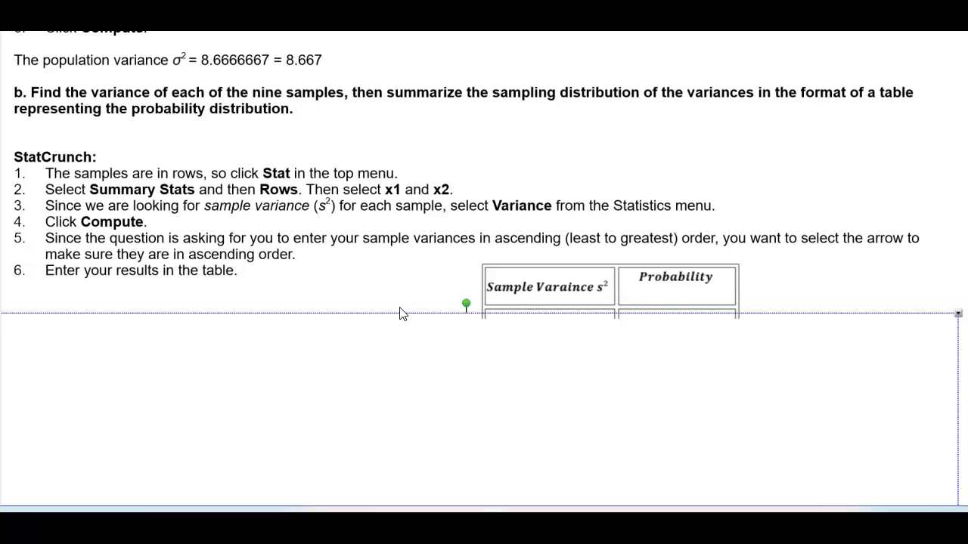
pyautogui.moveTo(325, 350); pyautogui.dragTo(203, 409)
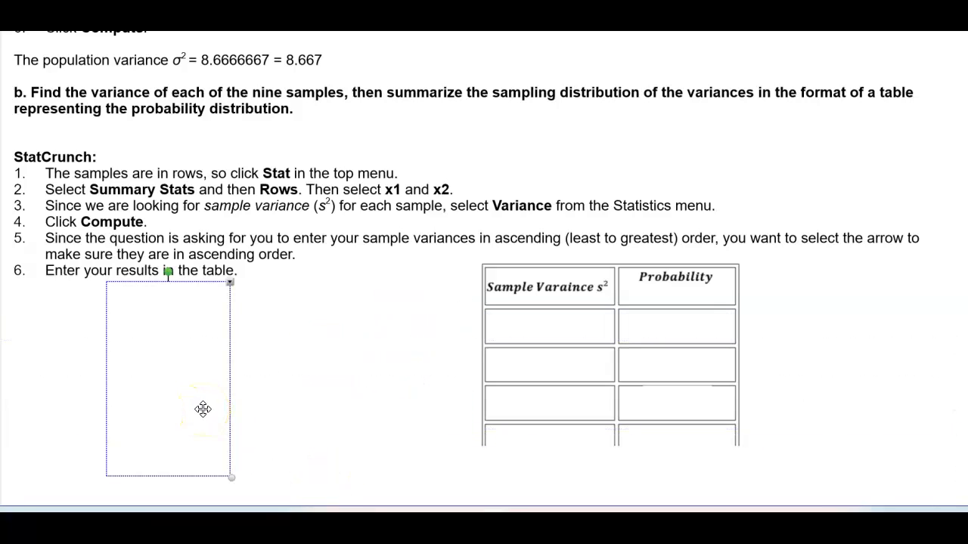
pyautogui.scroll(-1, 195, 385)
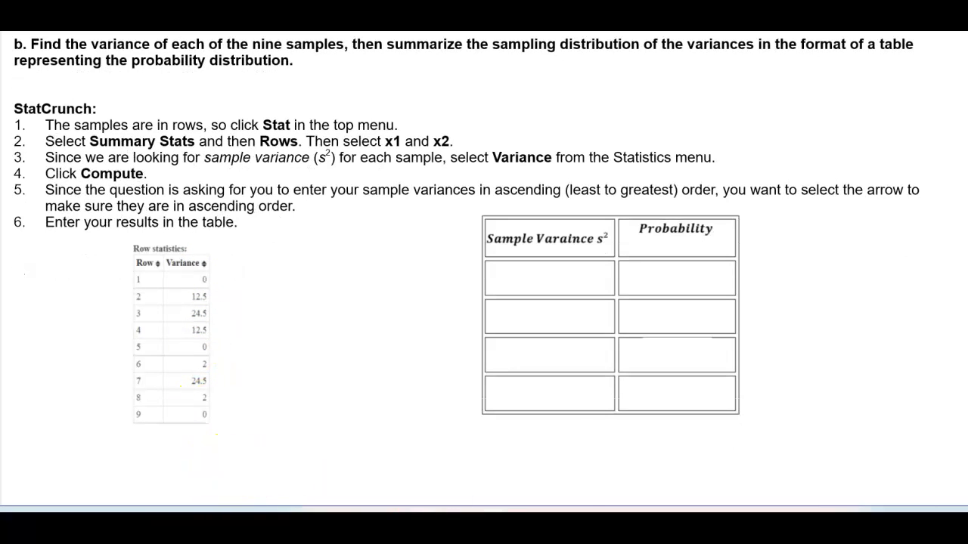
# Step: Sort the StatCrunch row statistics by variance in ascending order, and uncover the matching sorted list in the lesson notes
pyautogui.click(525, 460)
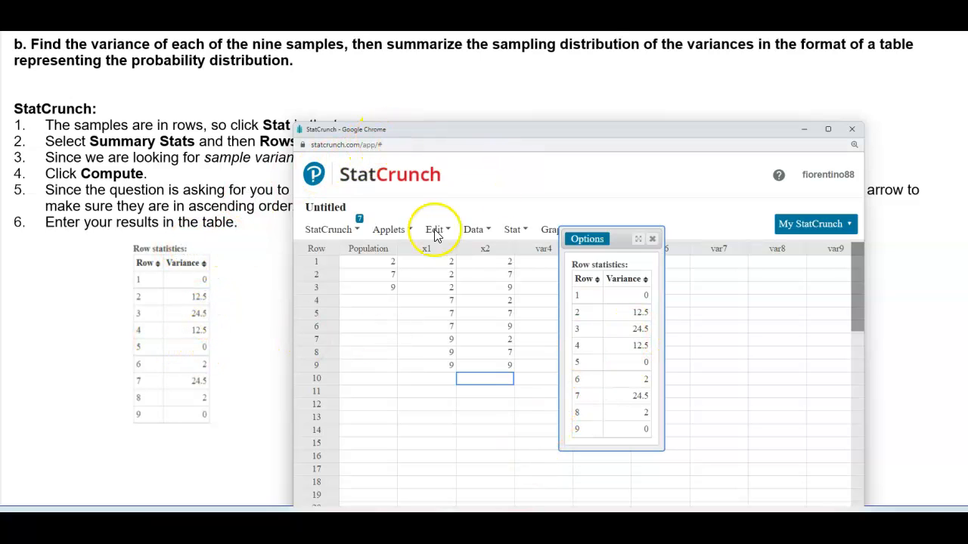
pyautogui.click(647, 280)
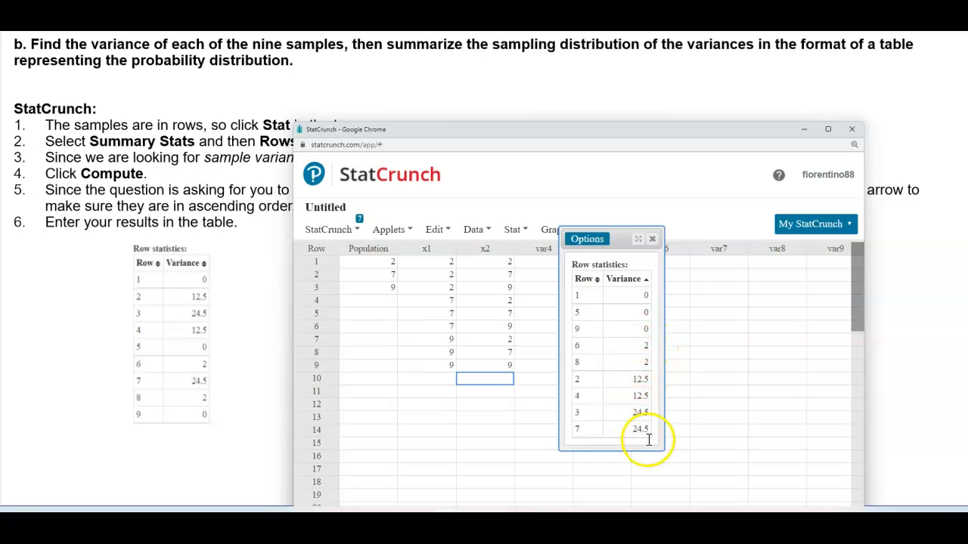
pyautogui.click(270, 392)
pyautogui.click(310, 382)
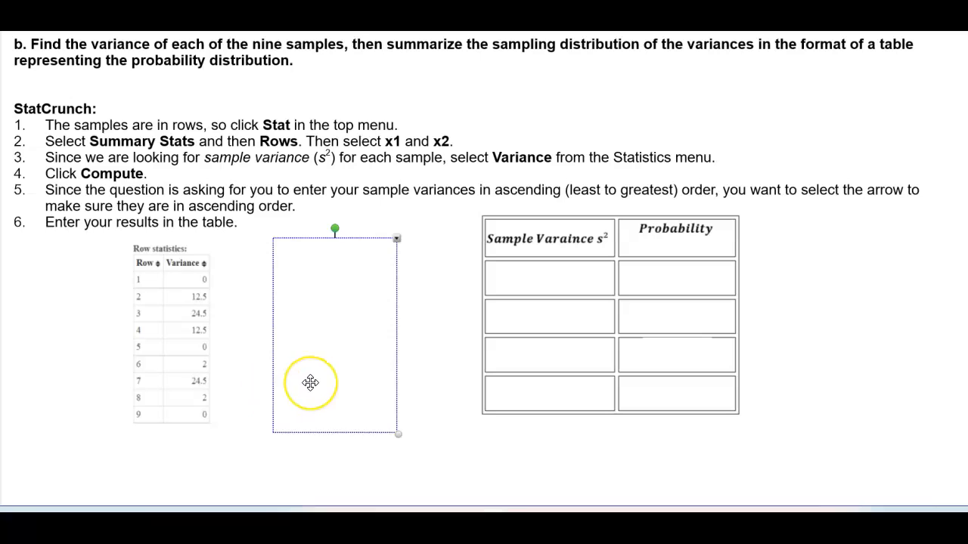
pyautogui.hotkey('ctrl', 'v')
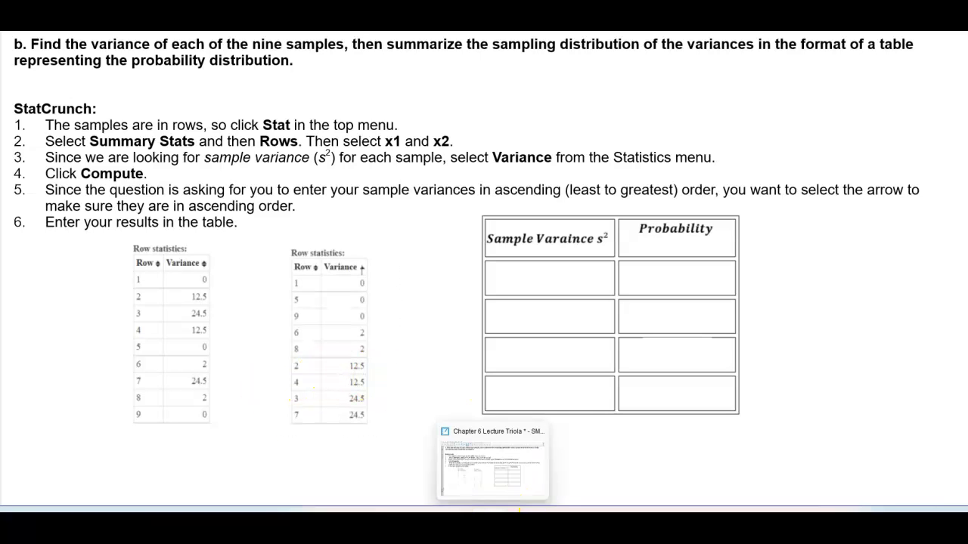
# Step: Bring StatCrunch forward, move its window aside to compare its sorted variances with the lesson notes, and return to the notes
pyautogui.moveTo(518, 496)
pyautogui.click(552, 469)
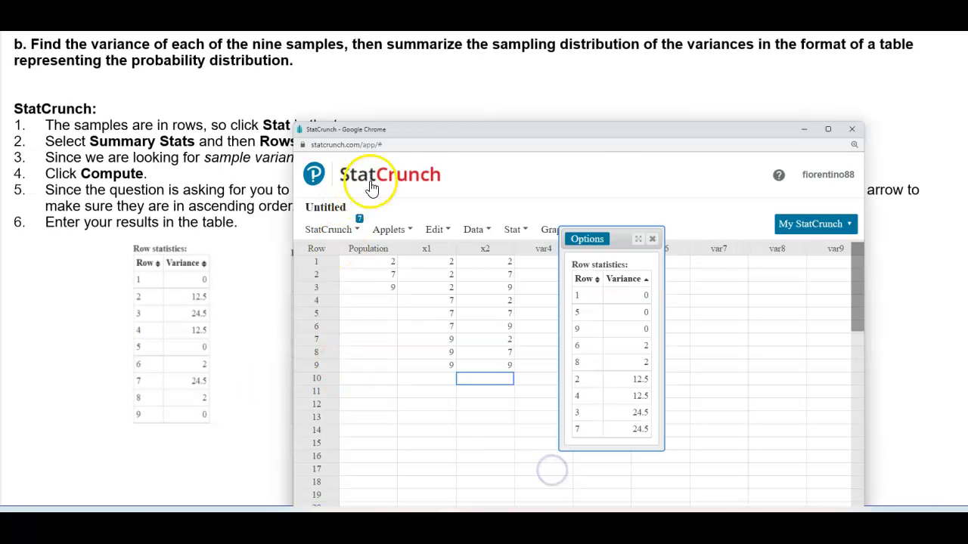
pyautogui.moveTo(422, 133); pyautogui.dragTo(551, 116)
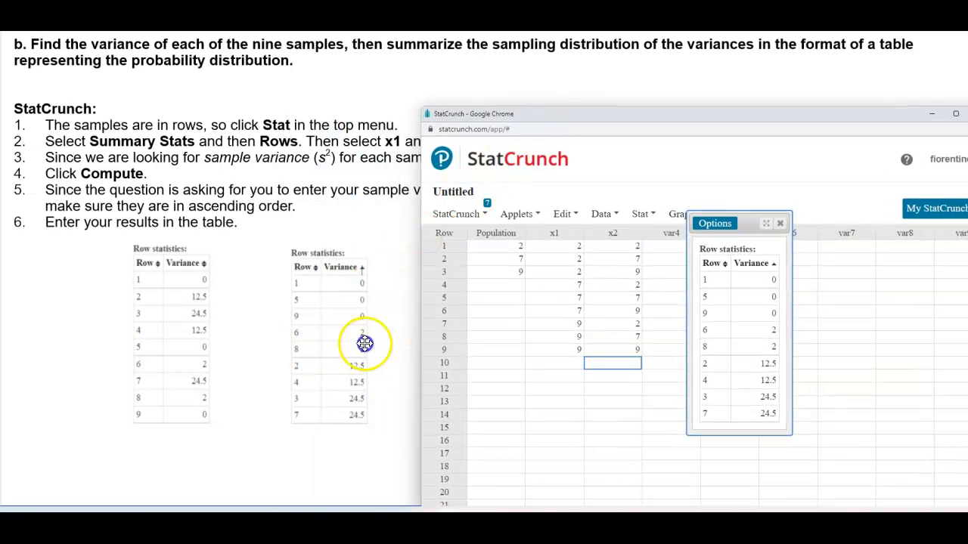
pyautogui.click(387, 280)
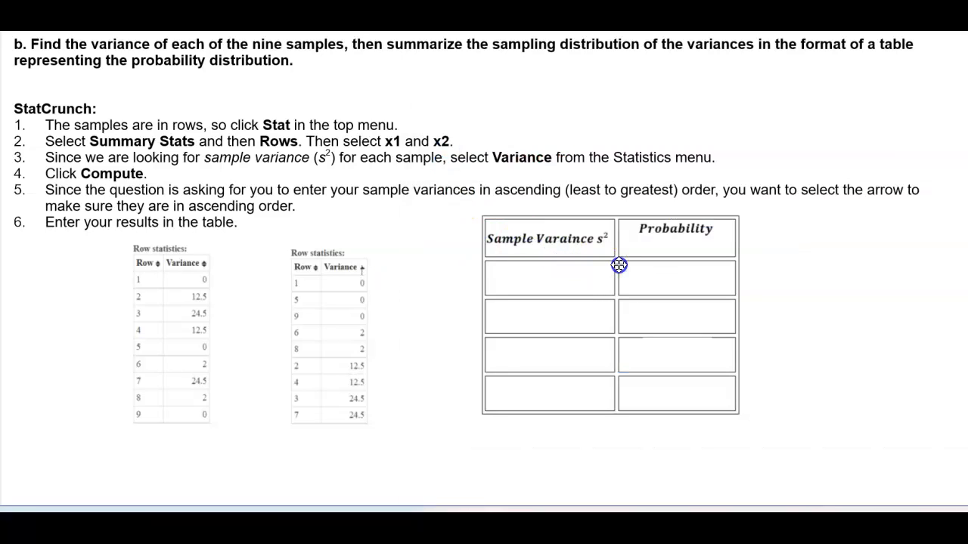
# Step: Reveal the value 0 in the first Sample Variance cell of the probability table in the lesson notes
pyautogui.click(563, 284)
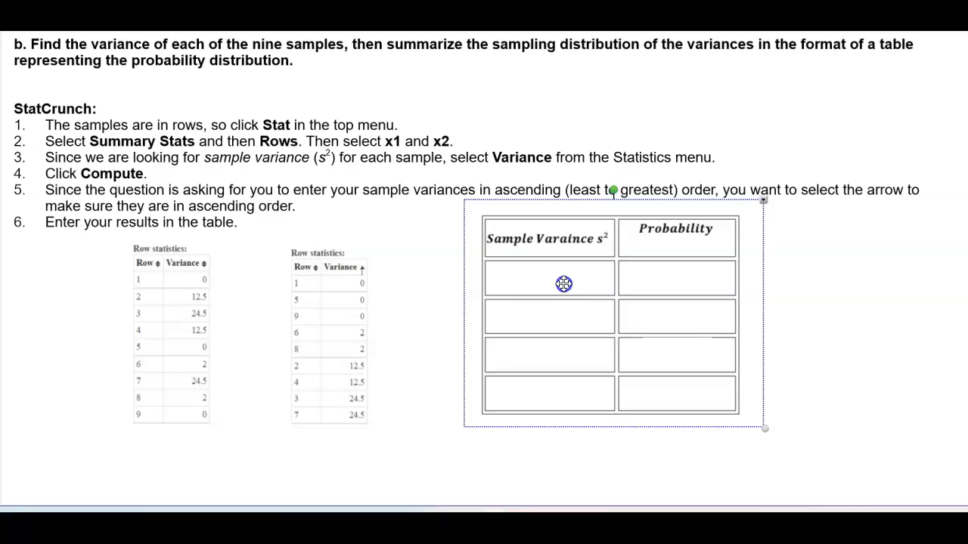
pyautogui.click(551, 285)
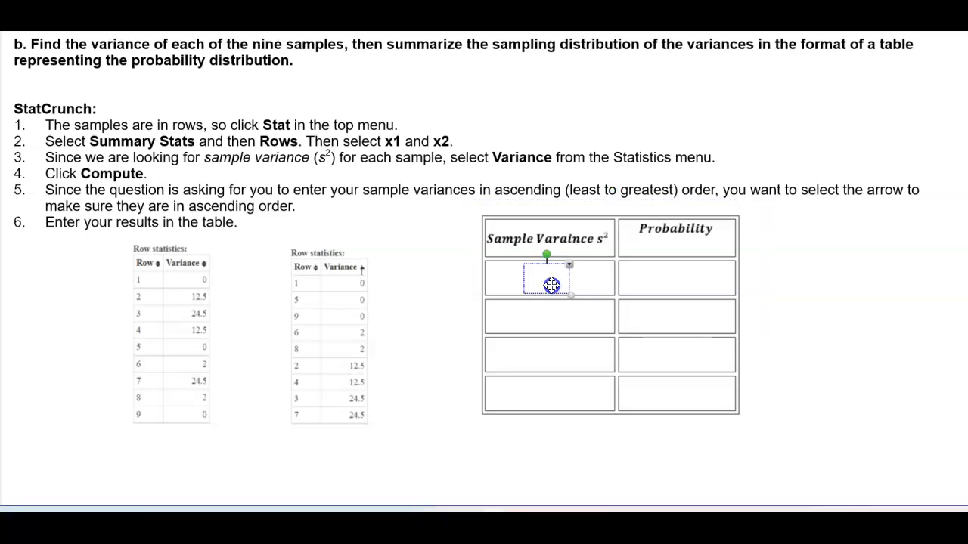
pyautogui.click(264, 90)
pyautogui.click(556, 286)
pyautogui.click(547, 281)
pyautogui.write('0')
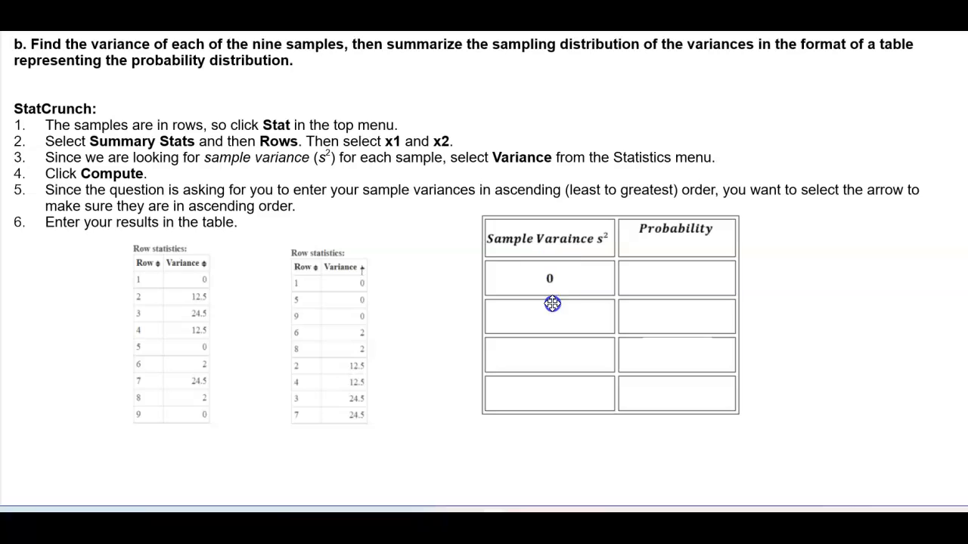